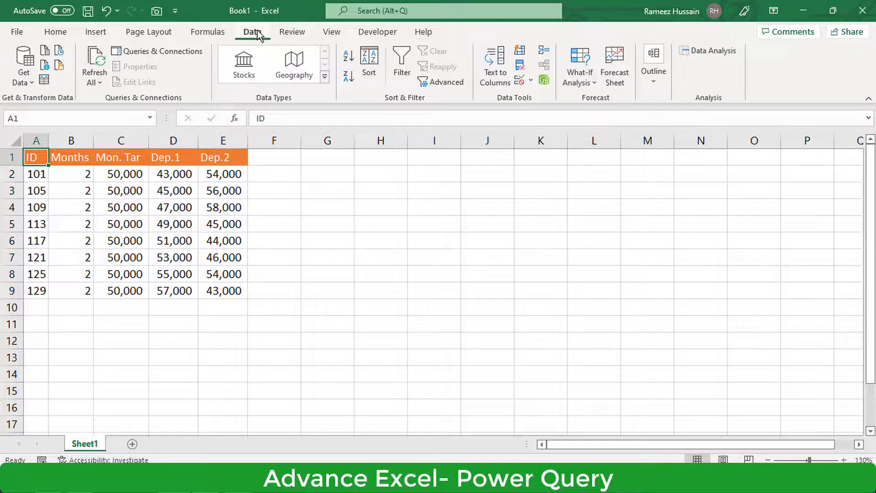
- Load the range A1:E9 into Power Query as a table with headers
left_click(42, 81)
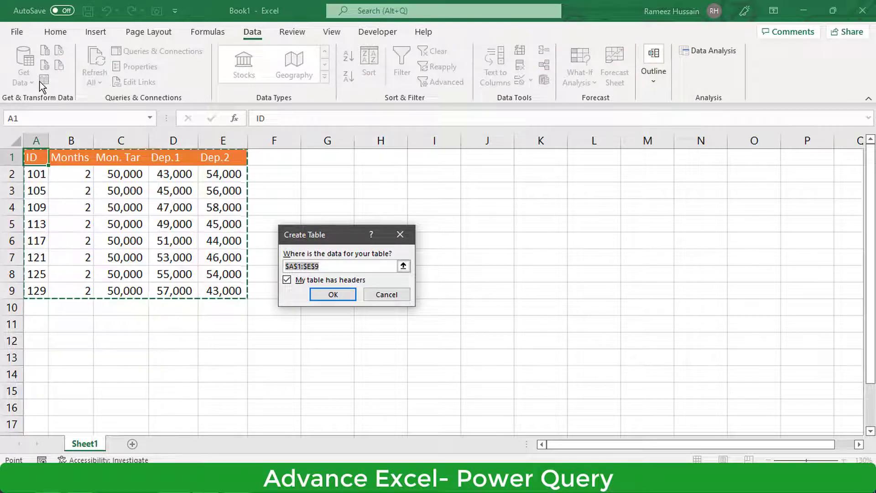
left_click(315, 297)
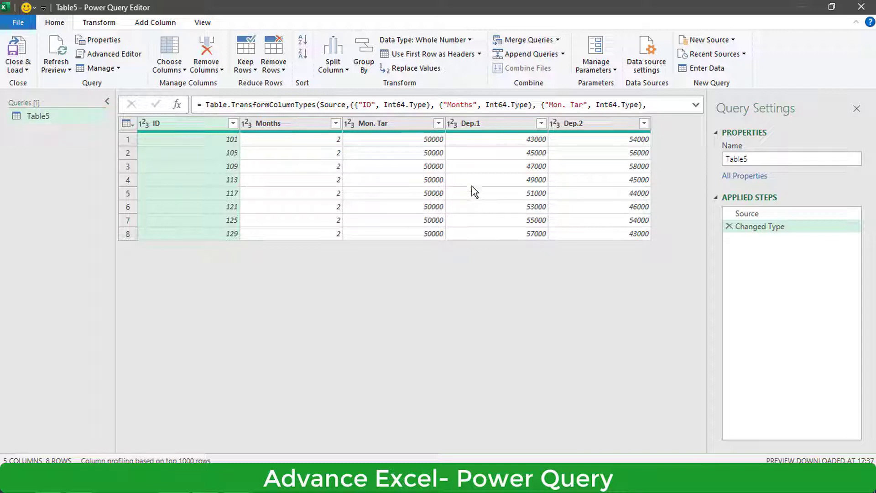
- Add a column that sums Dep.1 and Dep.2, and rename it Total Sales
left_click(498, 123)
left_click(573, 122, "ctrl")
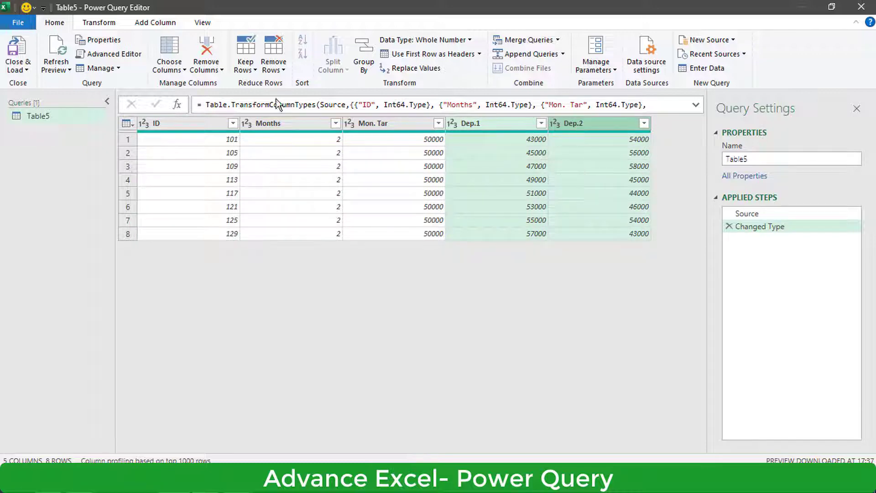
left_click(174, 23)
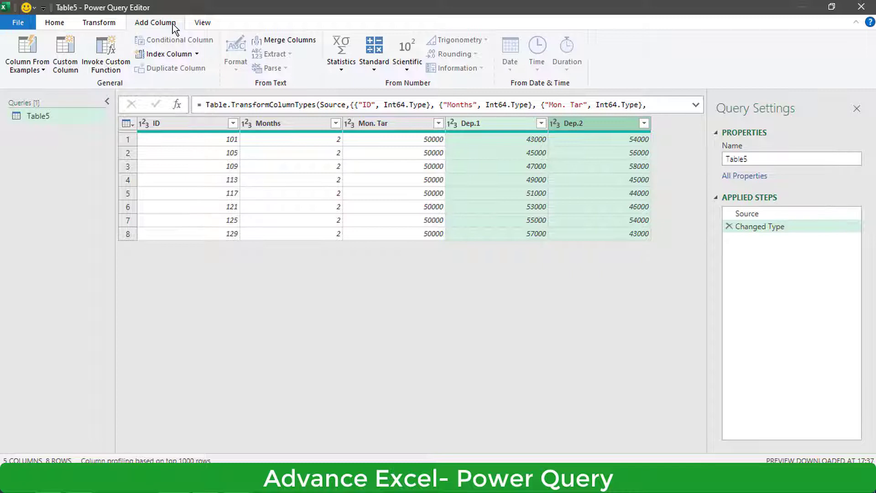
left_click(374, 68)
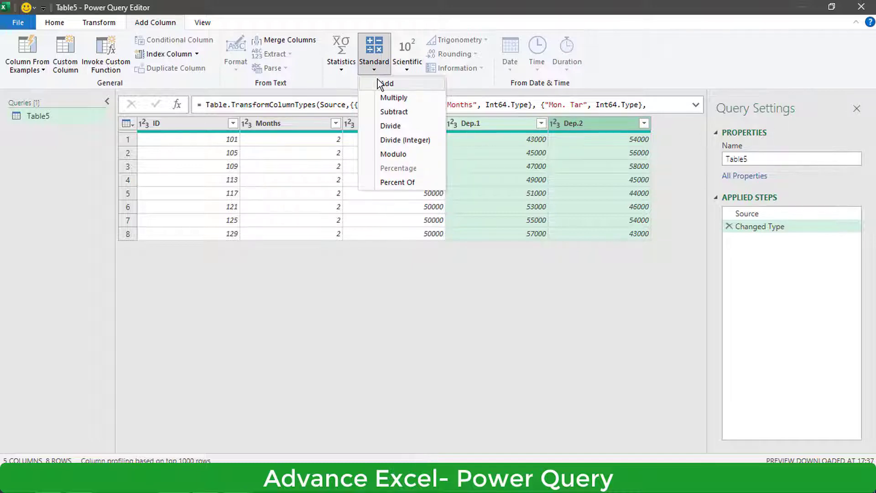
left_click(386, 83)
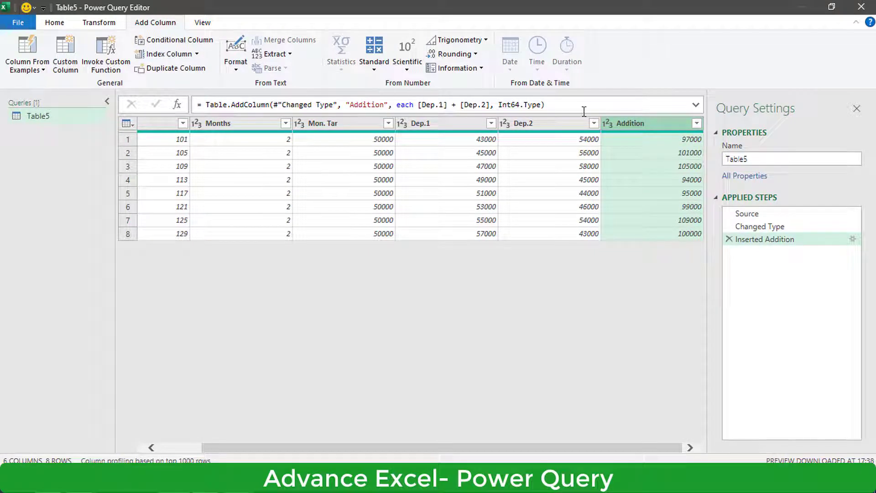
double_click(639, 124)
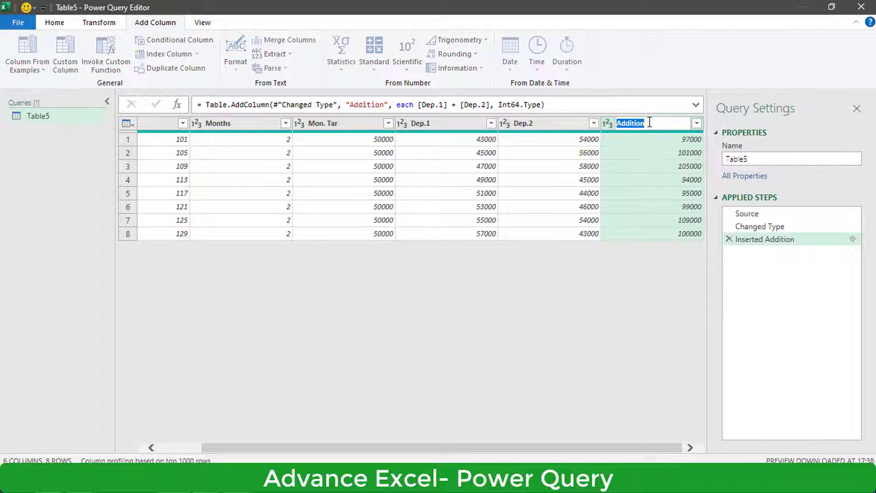
type("Total Sales")
key("Return")
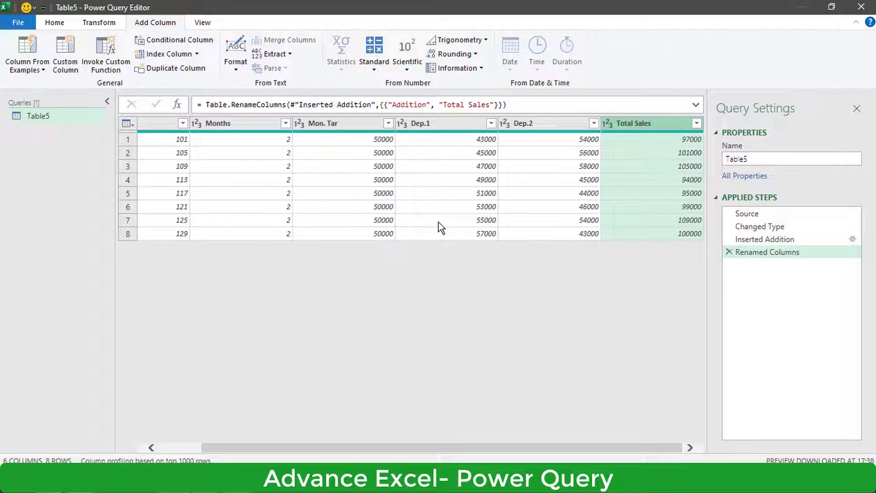
- Add a column that multiplies Months by Mon. Tar, and rename it Overall Target
left_click(251, 128)
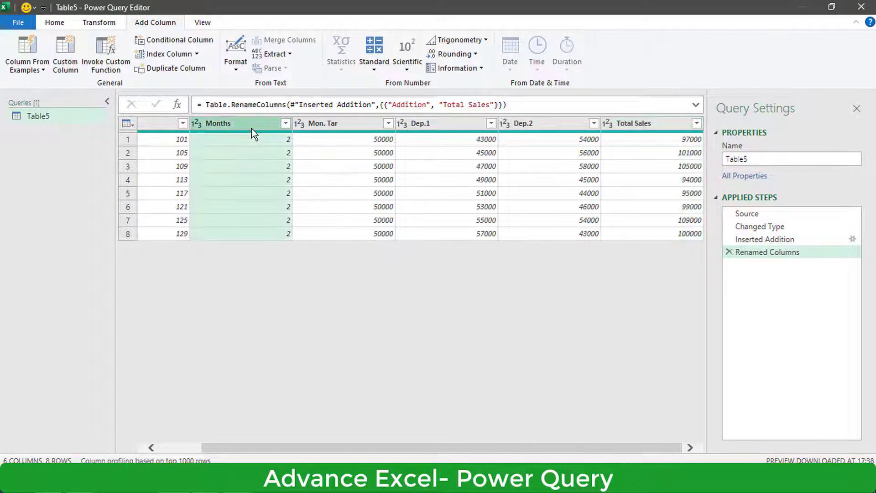
left_click(360, 121, "ctrl")
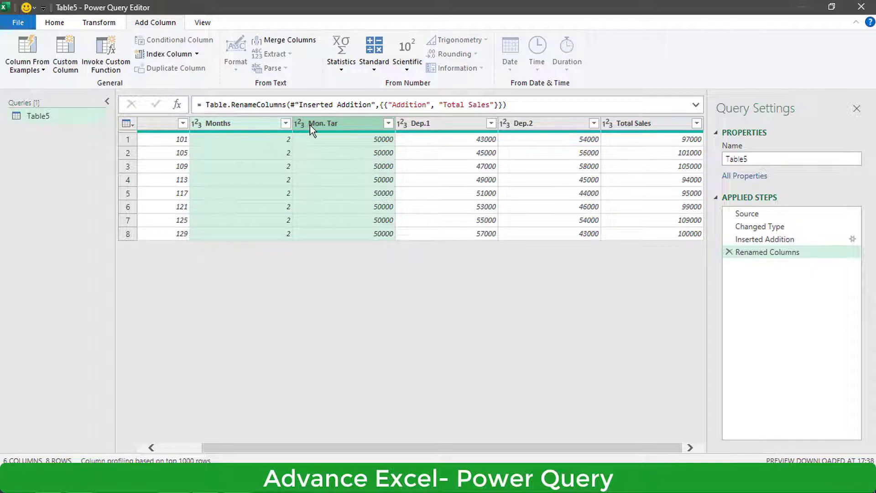
left_click(377, 68)
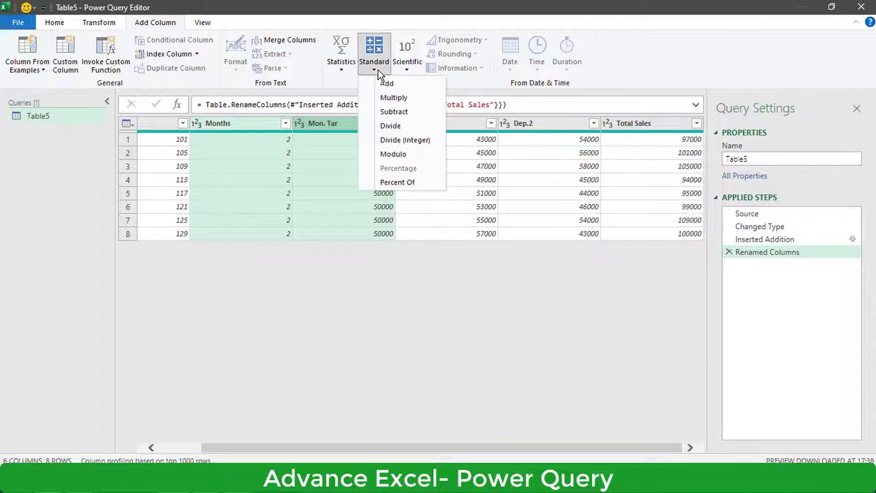
left_click(390, 98)
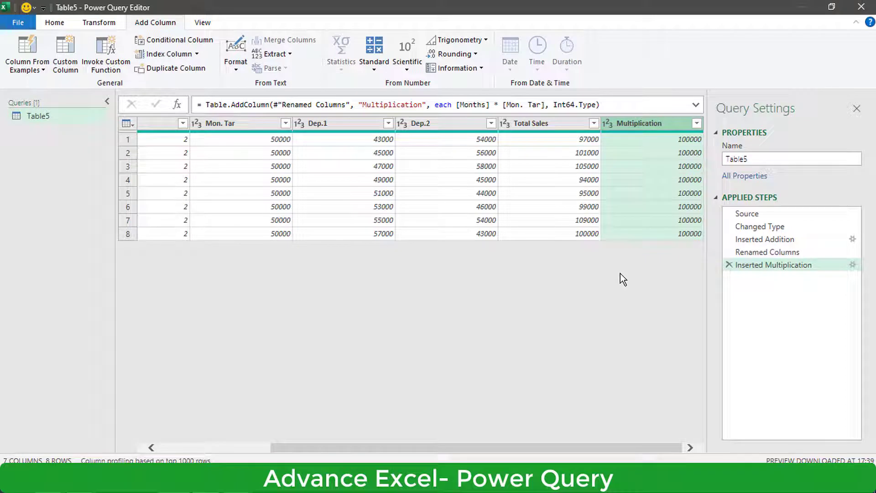
double_click(637, 119)
type("Over")
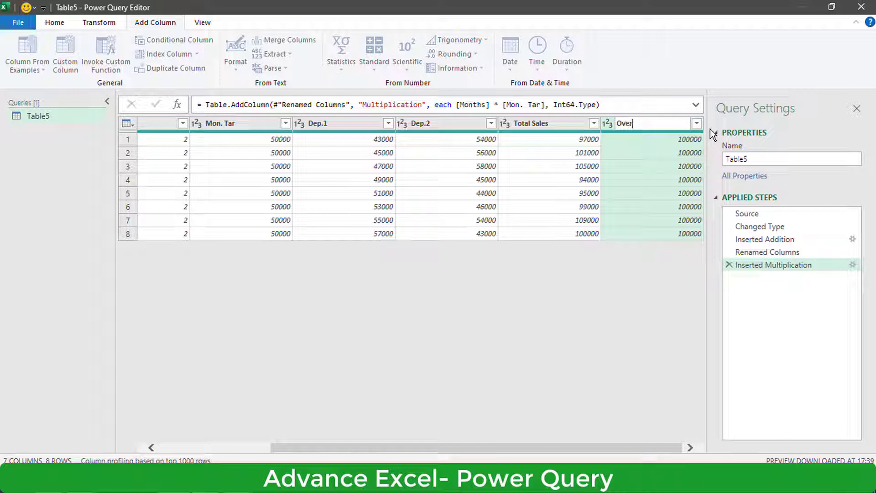
type("all Target")
key("Return")
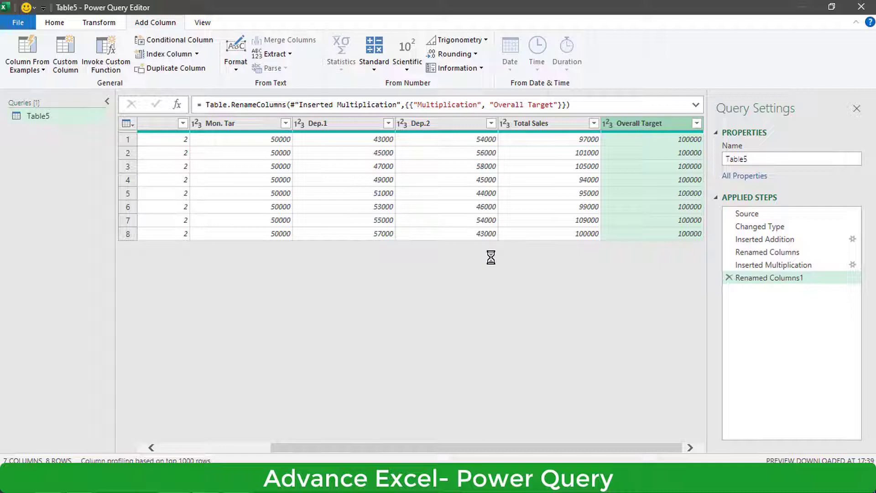
- Add a column that subtracts Overall Target from Total Sales, and rename it Tar. Achieve
left_click(543, 124)
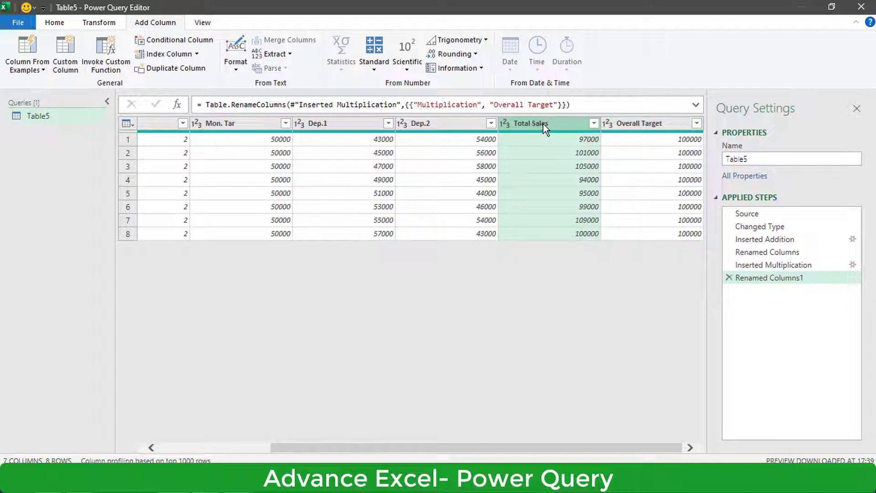
left_click(620, 122, "ctrl")
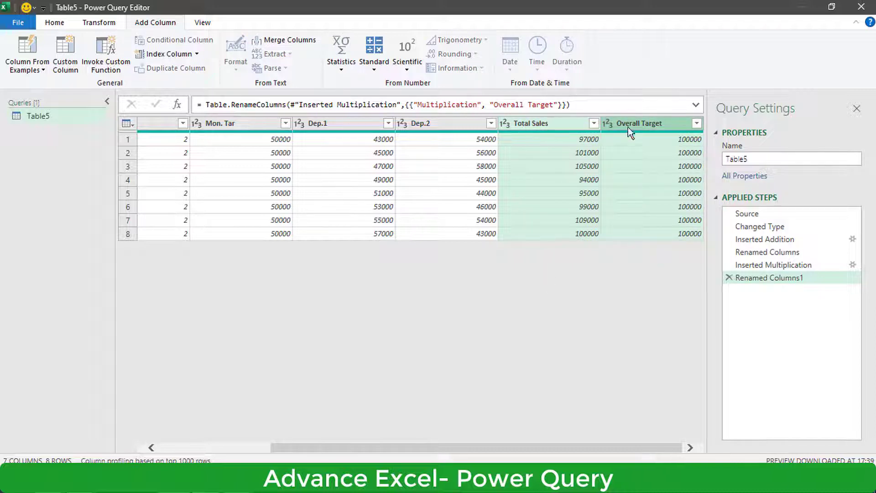
left_click(377, 70)
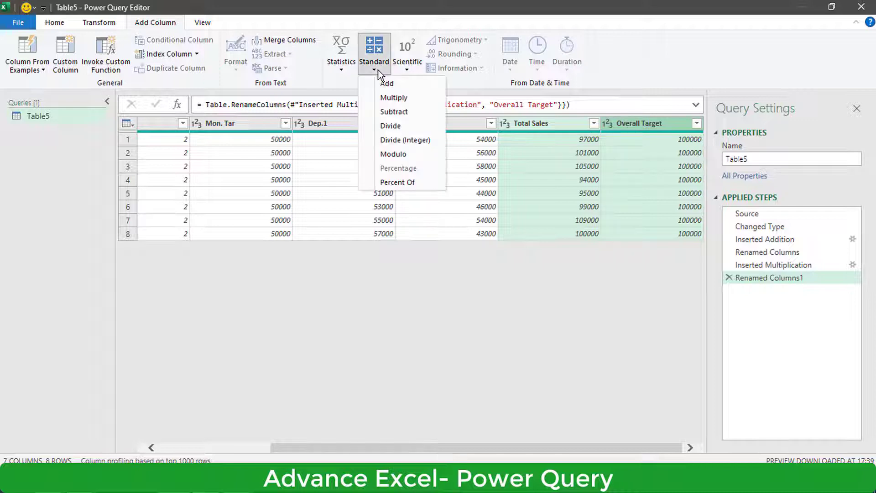
left_click(393, 115)
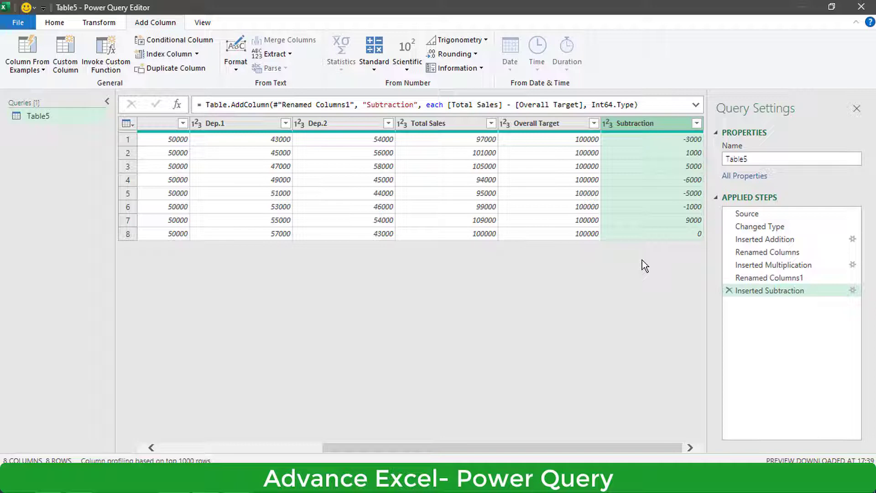
double_click(663, 124)
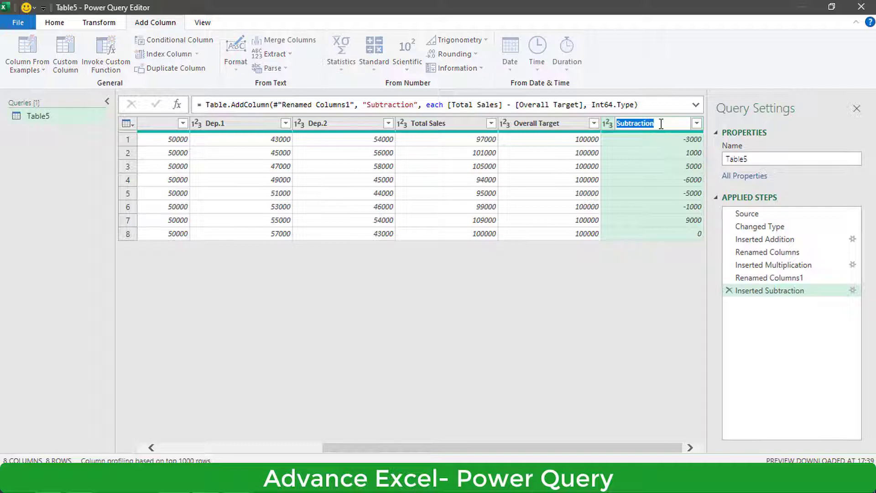
type("Tar. Ac")
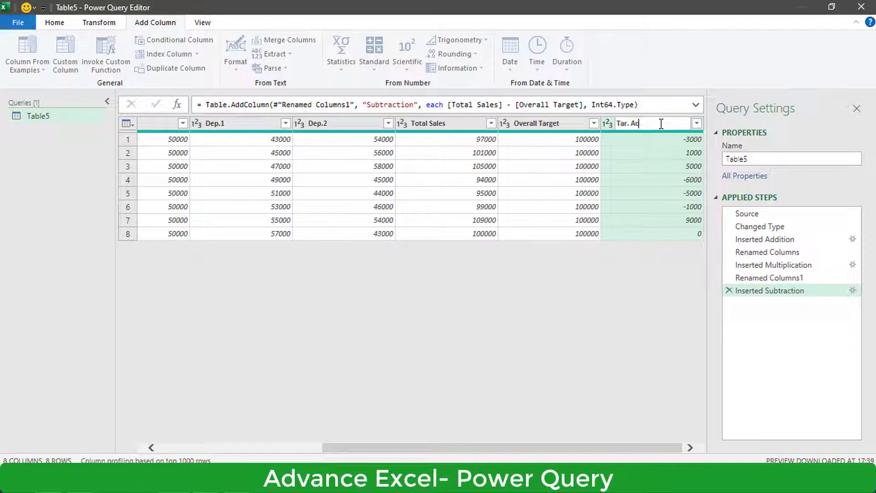
type("hieve")
key("Return")
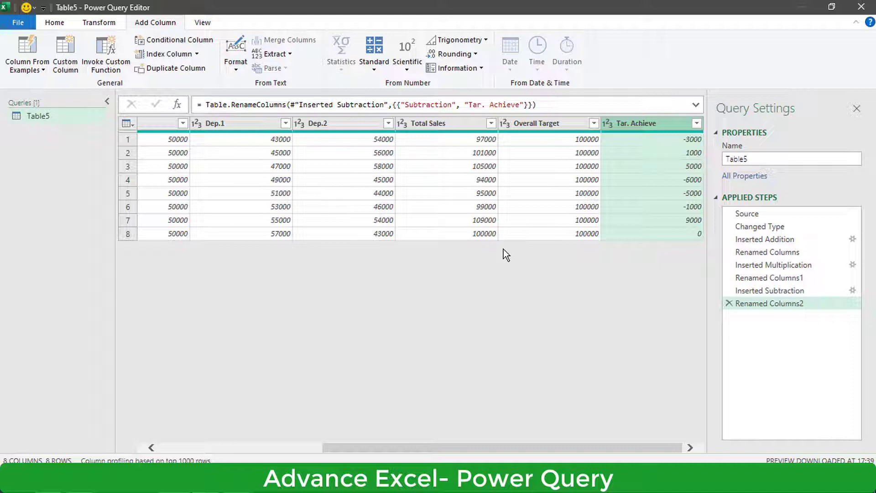
- Add a column that divides Total Sales by Months, and rename it Per Month Sale
left_click(448, 123)
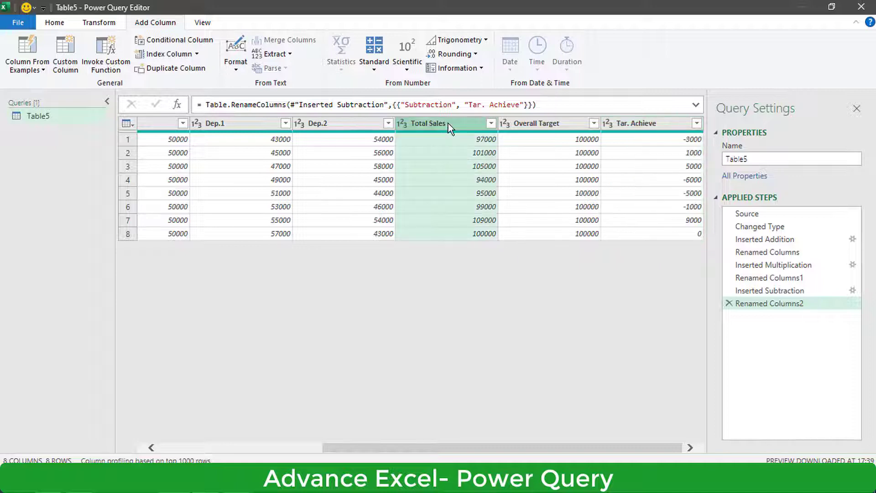
left_click_drag(369, 446, 260, 451)
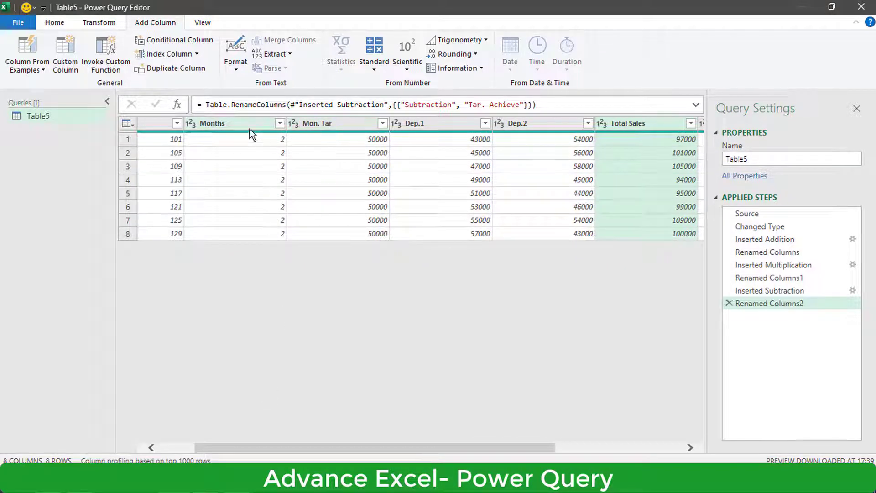
left_click(228, 122, "ctrl")
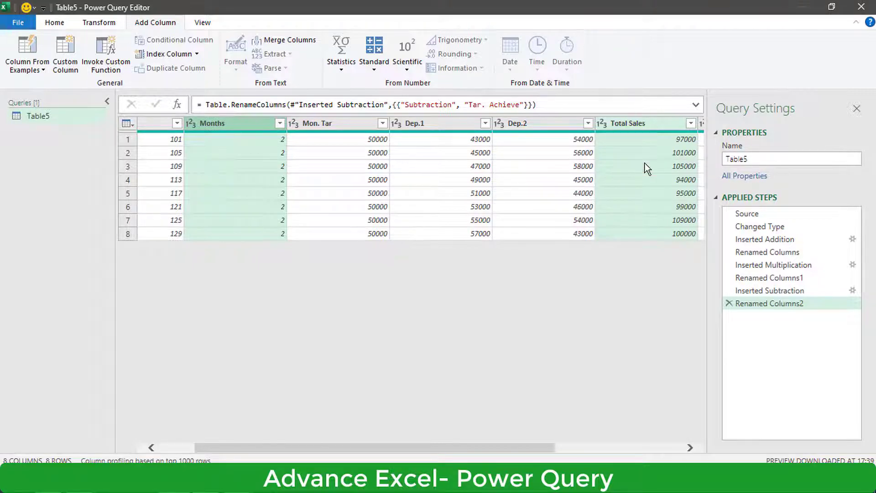
left_click(380, 70)
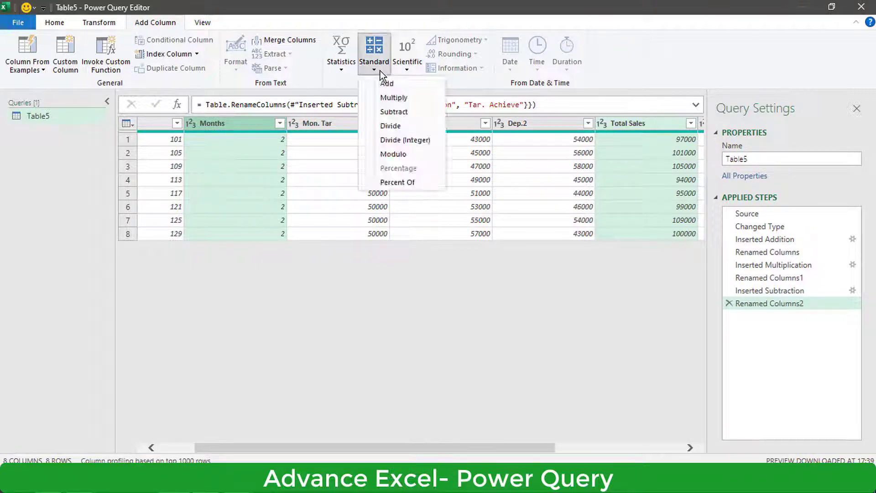
left_click(395, 125)
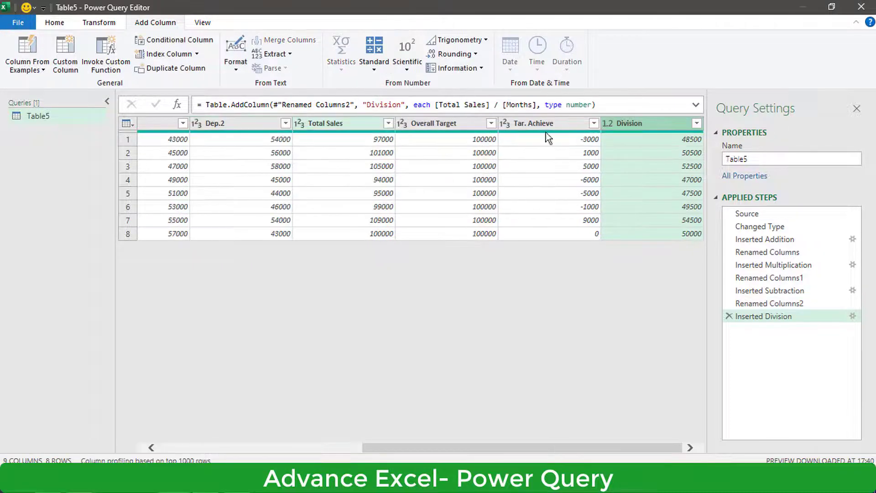
double_click(648, 123)
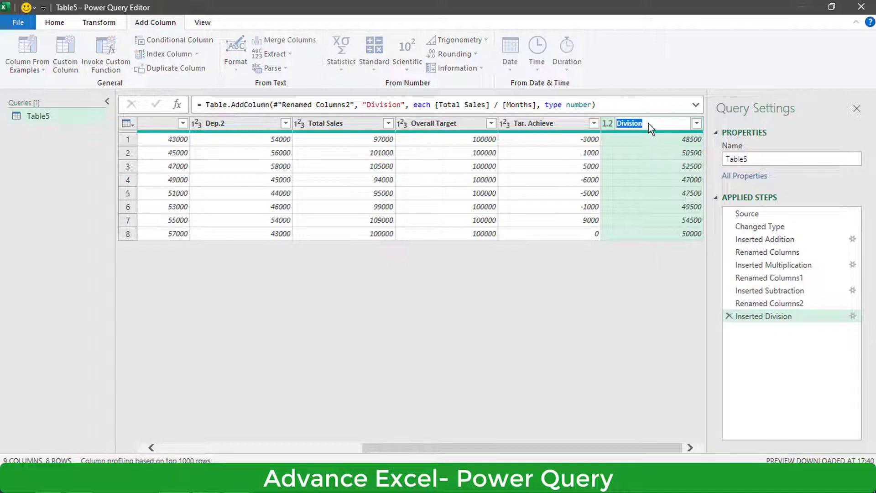
type("Per Month Sale")
key("Return")
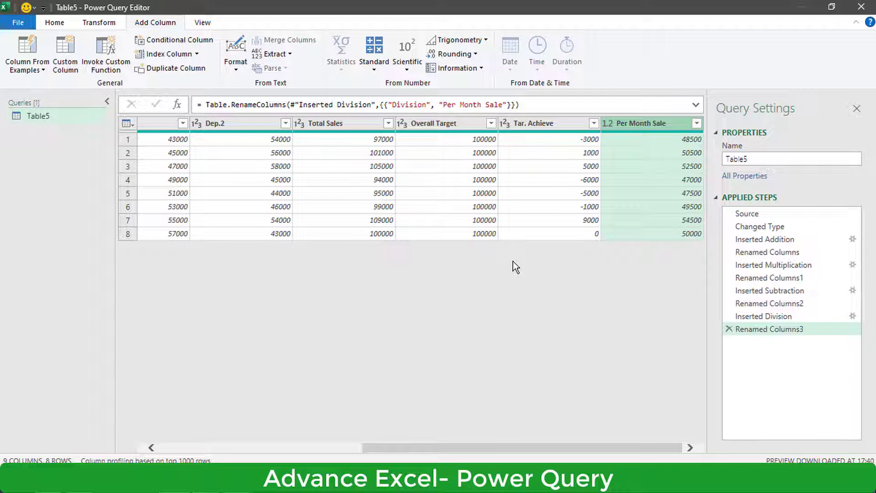
- Load the query as a table into the existing worksheet at cell G1 of Sheet1, and dismiss the query list
left_click(64, 30)
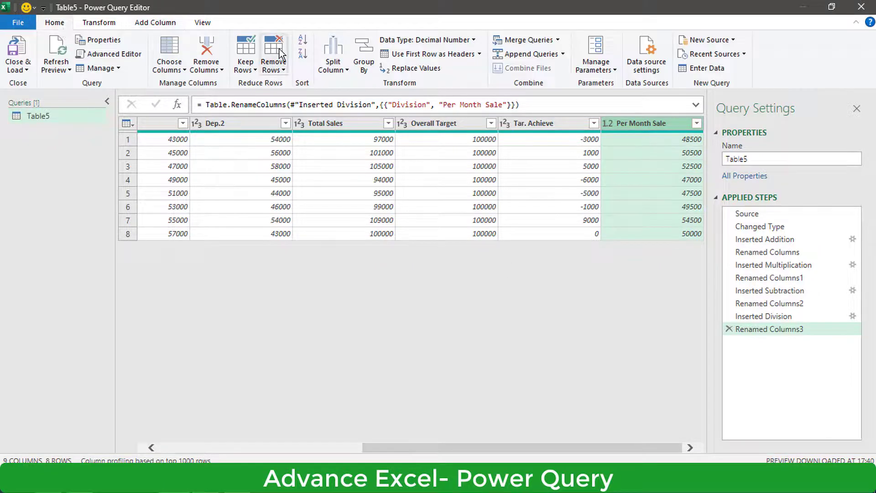
left_click(21, 68)
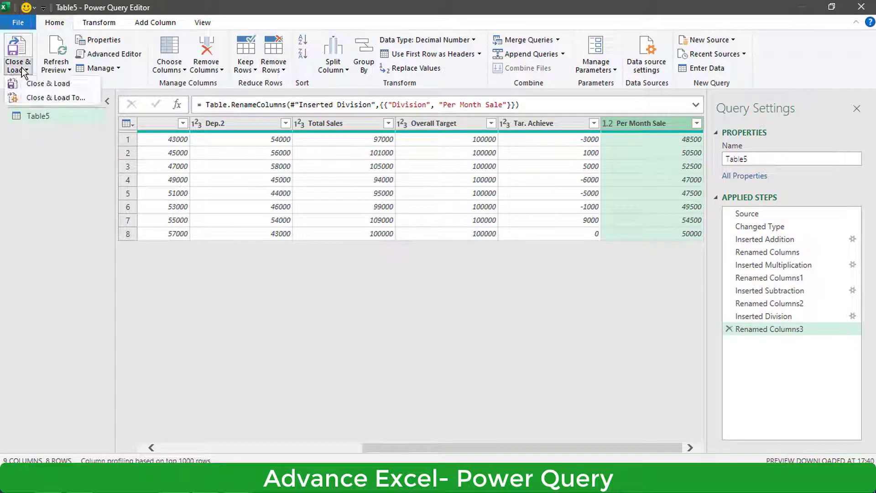
left_click(47, 95)
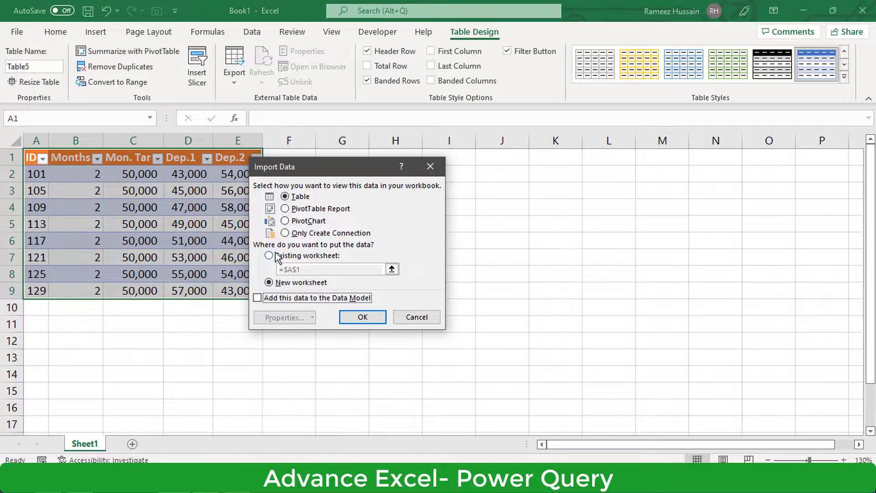
left_click(277, 256)
left_click_drag(368, 167, 582, 214)
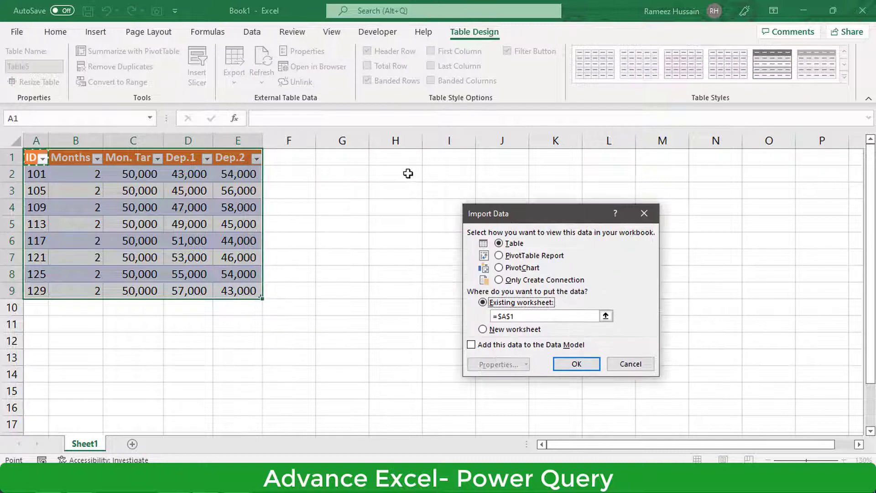
left_click(321, 155)
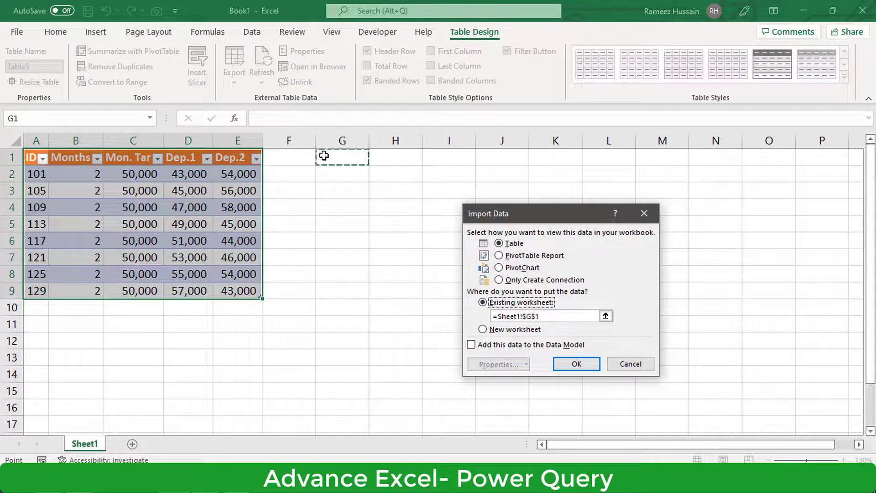
left_click(575, 364)
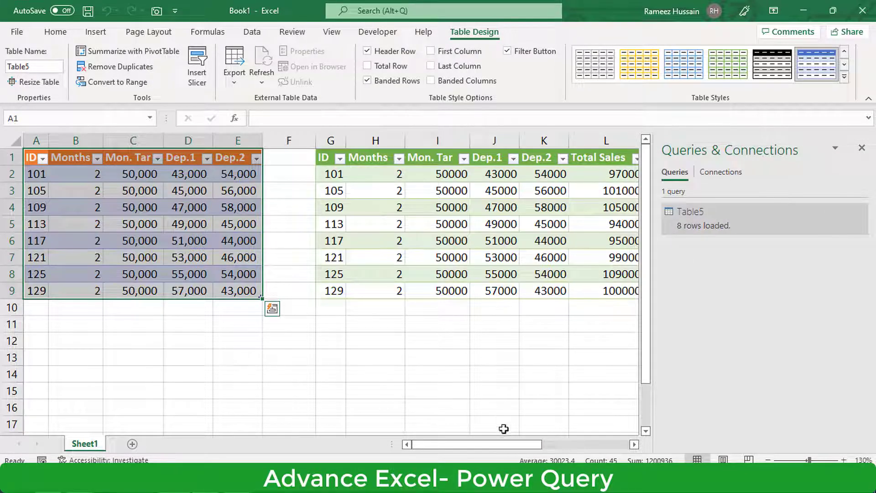
left_click(860, 150)
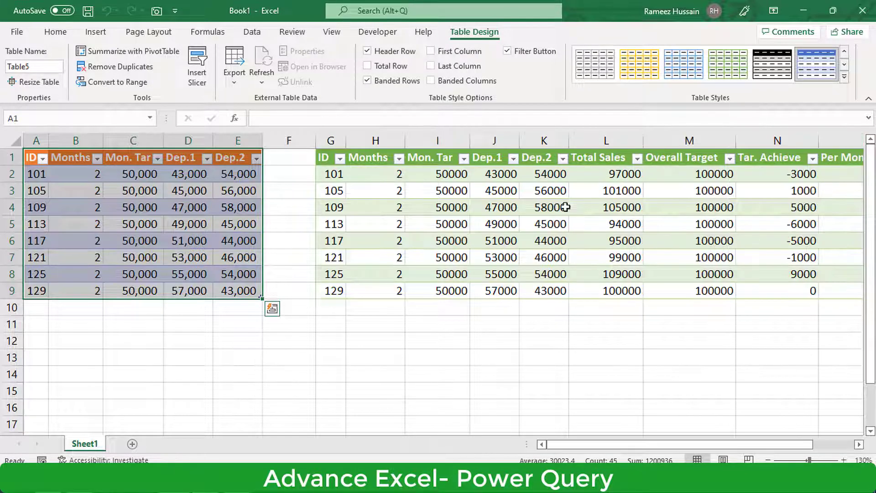
- Autofit the widths of columns G through P holding the loaded query table, and clear the column selection
left_click_drag(330, 141, 752, 149)
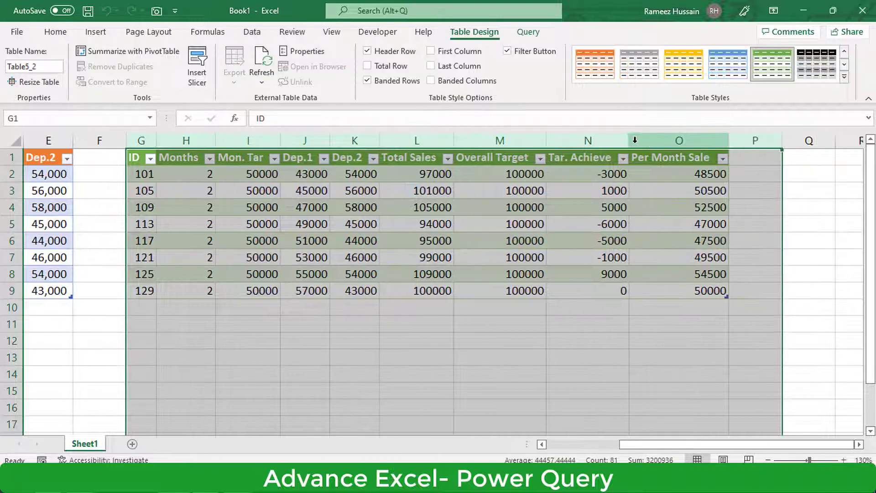
left_click(628, 139)
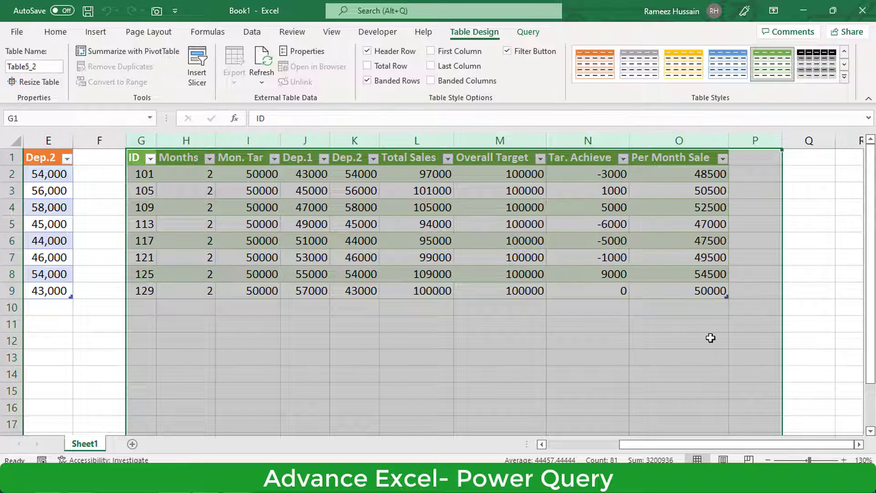
left_click(414, 342)
left_click(189, 306)
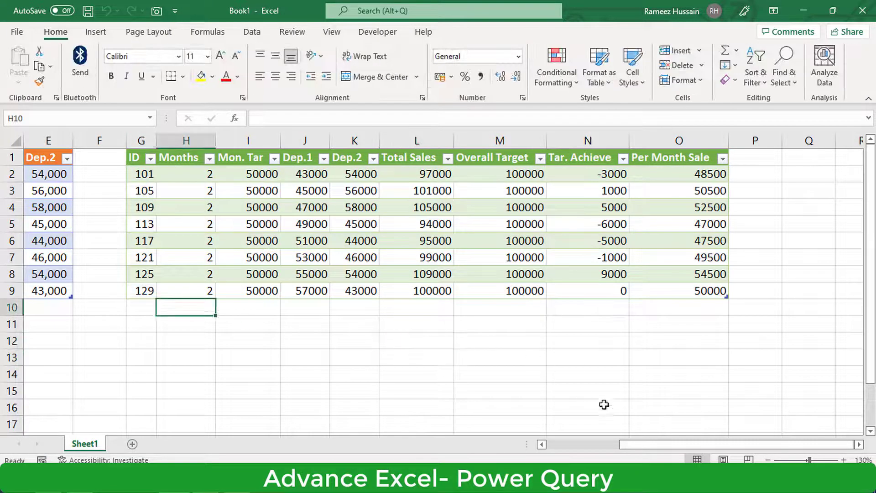
- Set the Dep.1 value for ID 101 in the source table to 60000
left_click_drag(624, 446, 559, 445)
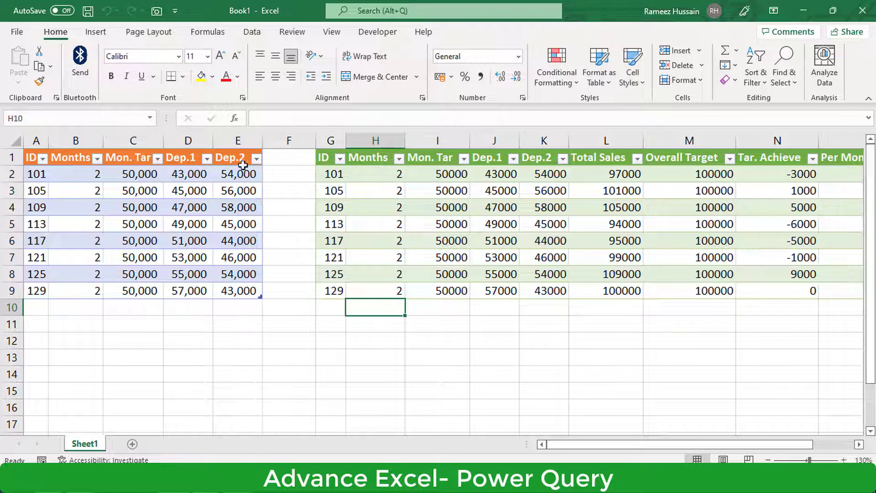
left_click(204, 173)
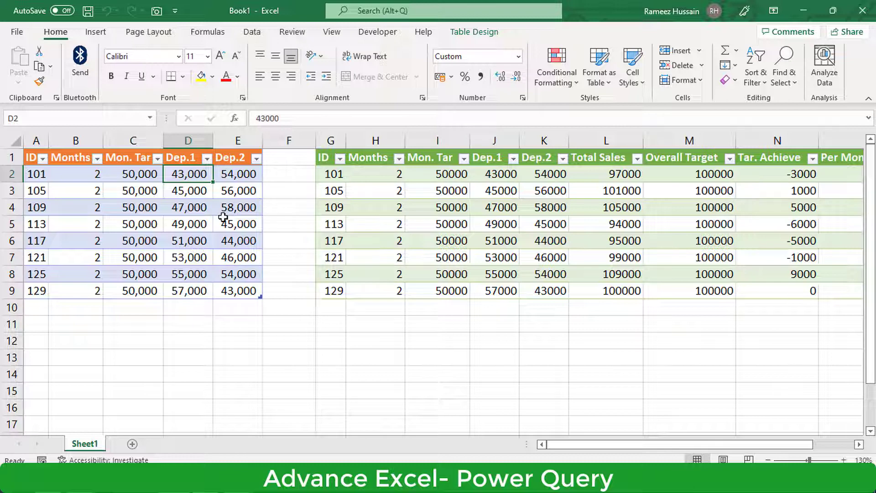
type("600")
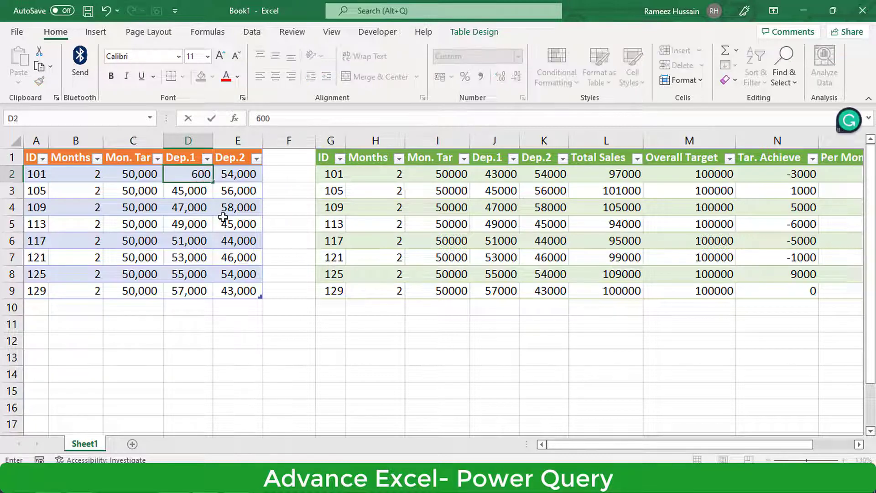
key("ctrl+Return")
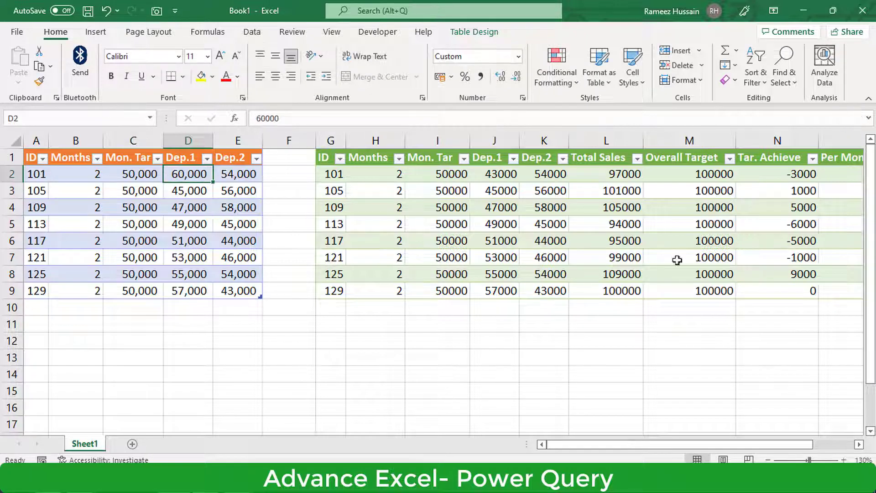
- Refresh the loaded query table to bring in the edited source data, and review its calculated columns through Per Month Sale
left_click_drag(606, 444, 625, 446)
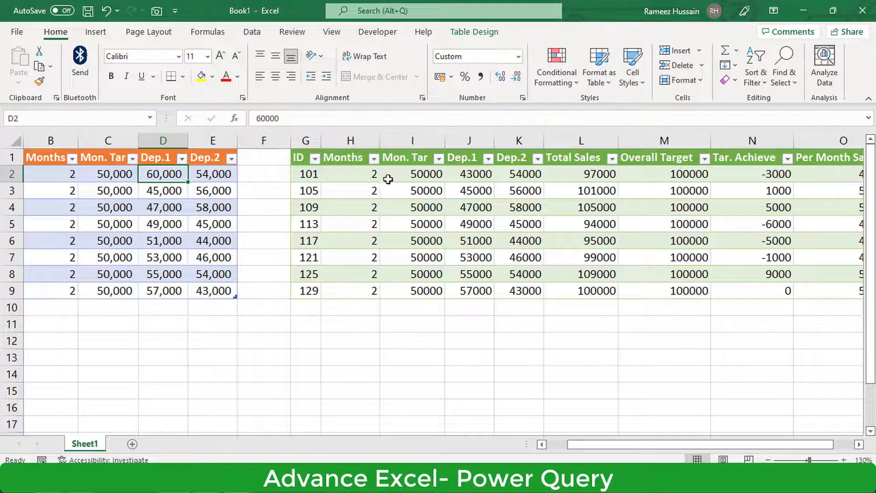
left_click(416, 172)
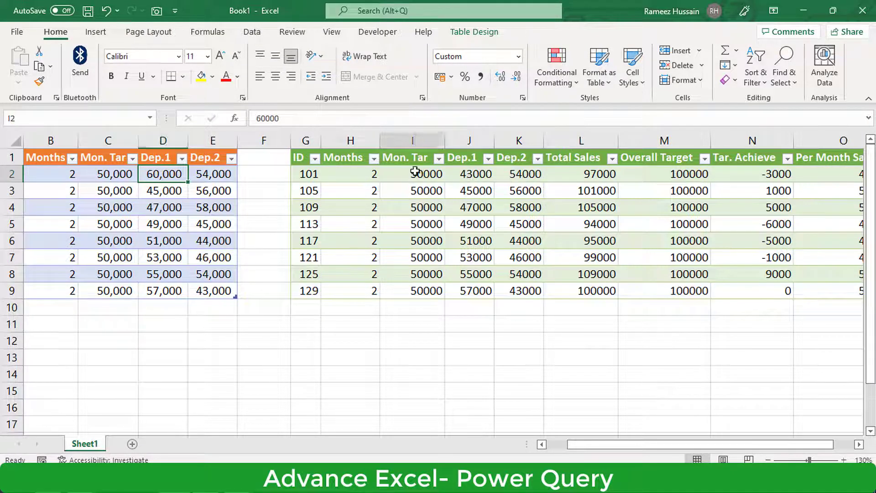
right_click(415, 173)
left_click(457, 192)
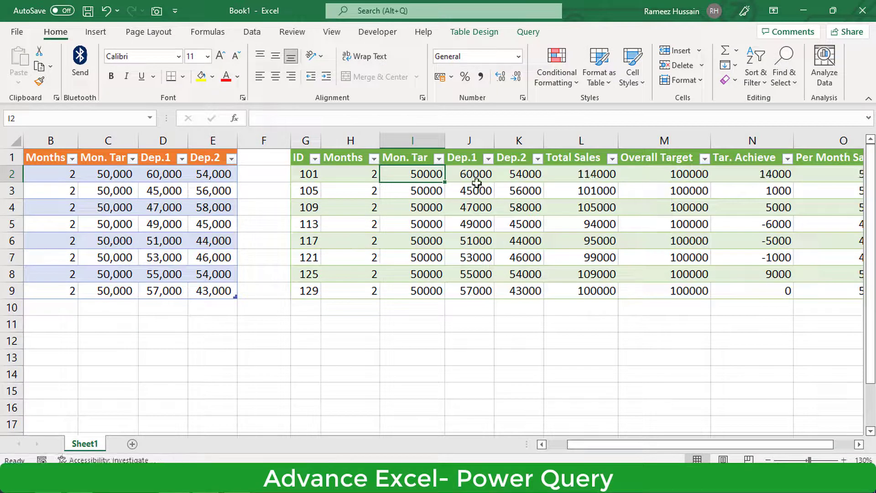
left_click_drag(683, 443, 707, 443)
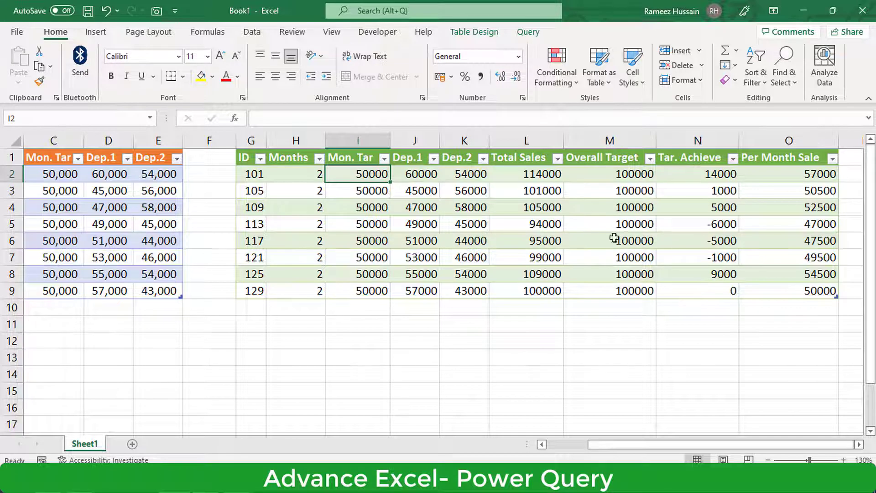